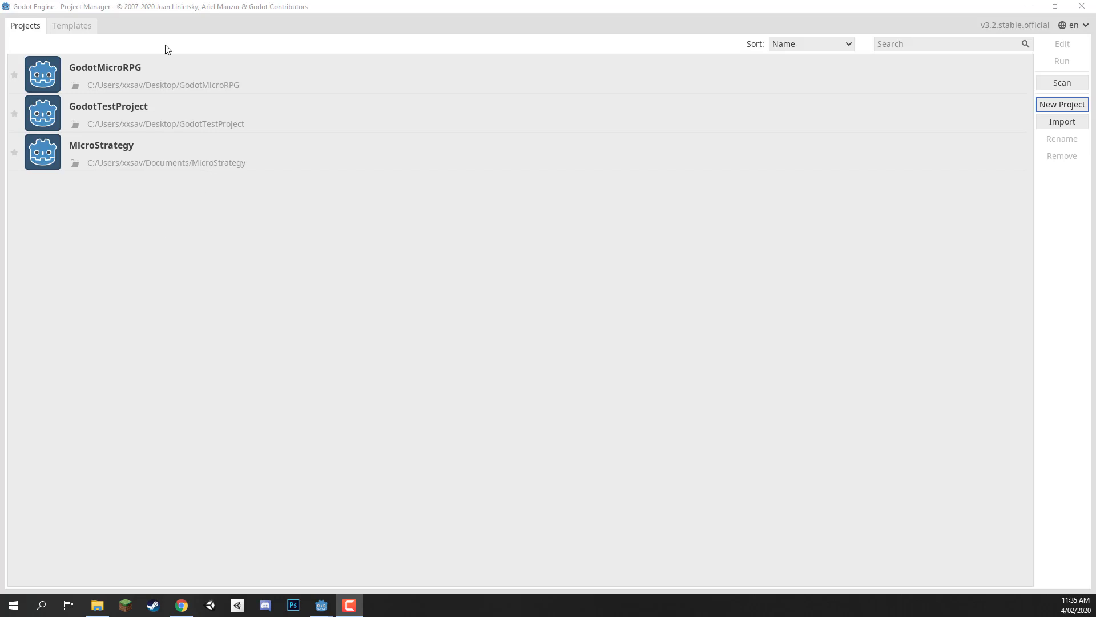
# - Create and open a new project named FirstGodotProject in its own new folder under Documents, keeping the OpenGL ES 3.0 renderer
pyautogui.click(72, 27)
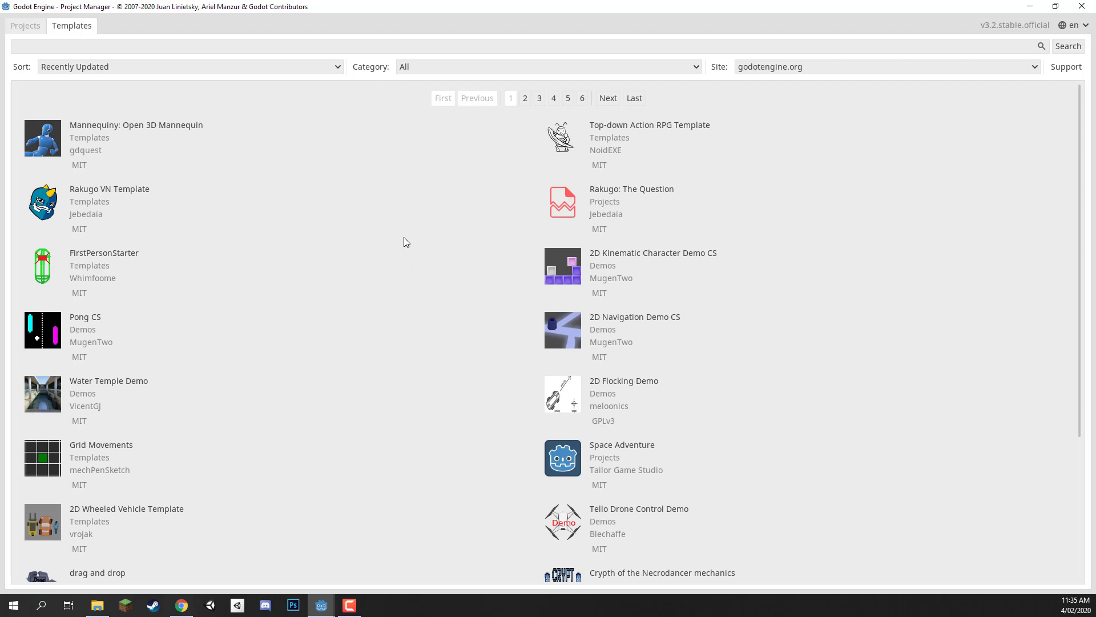
pyautogui.click(33, 26)
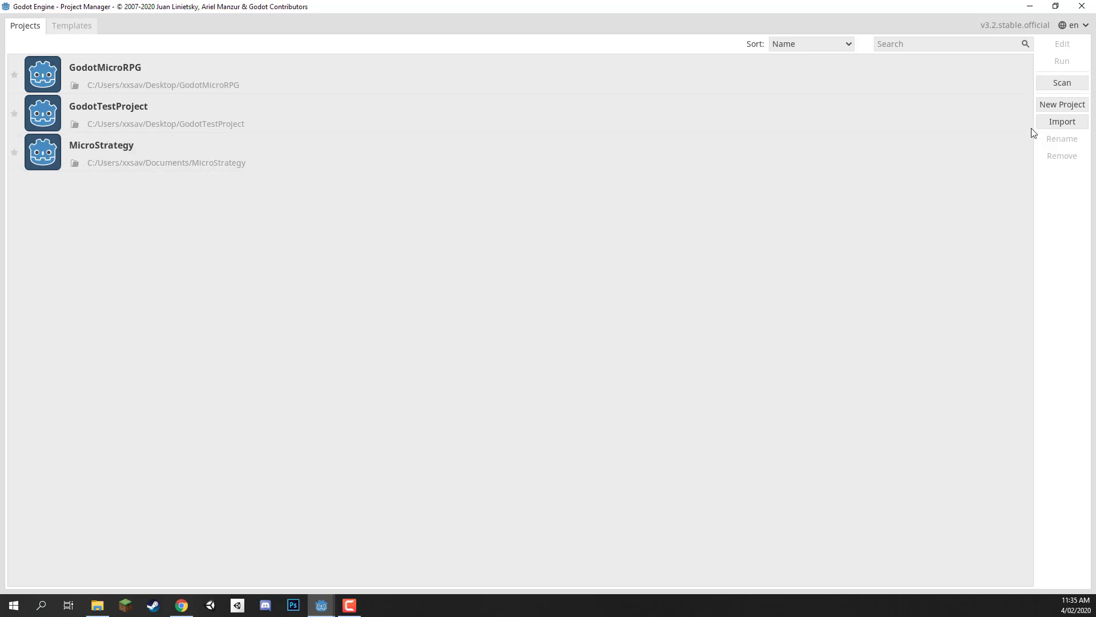
pyautogui.click(1067, 109)
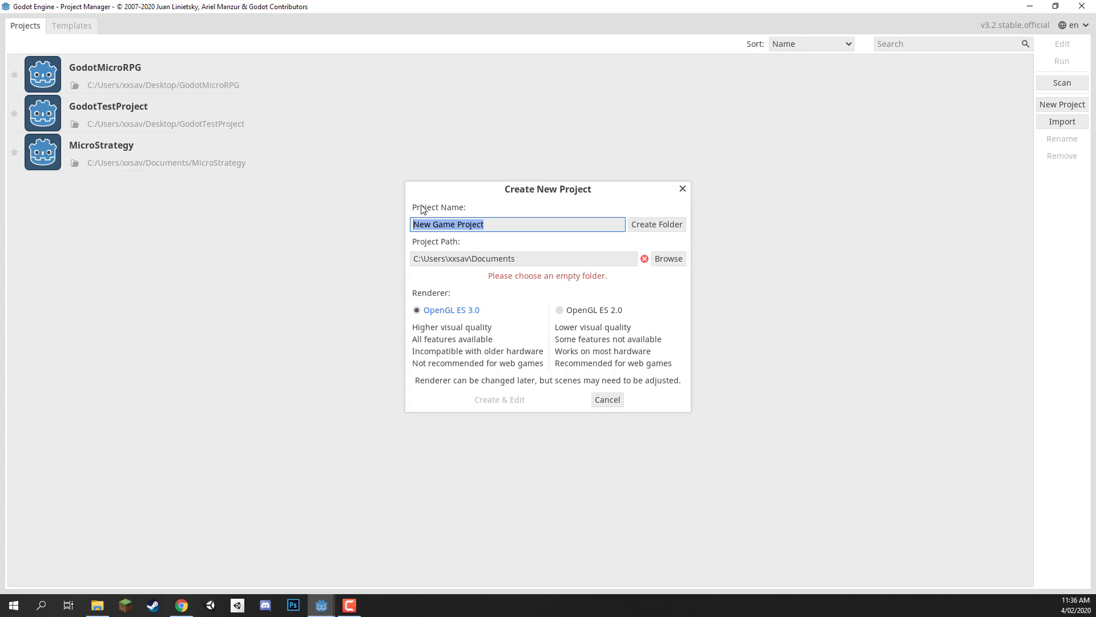
pyautogui.write('FirstGodot')
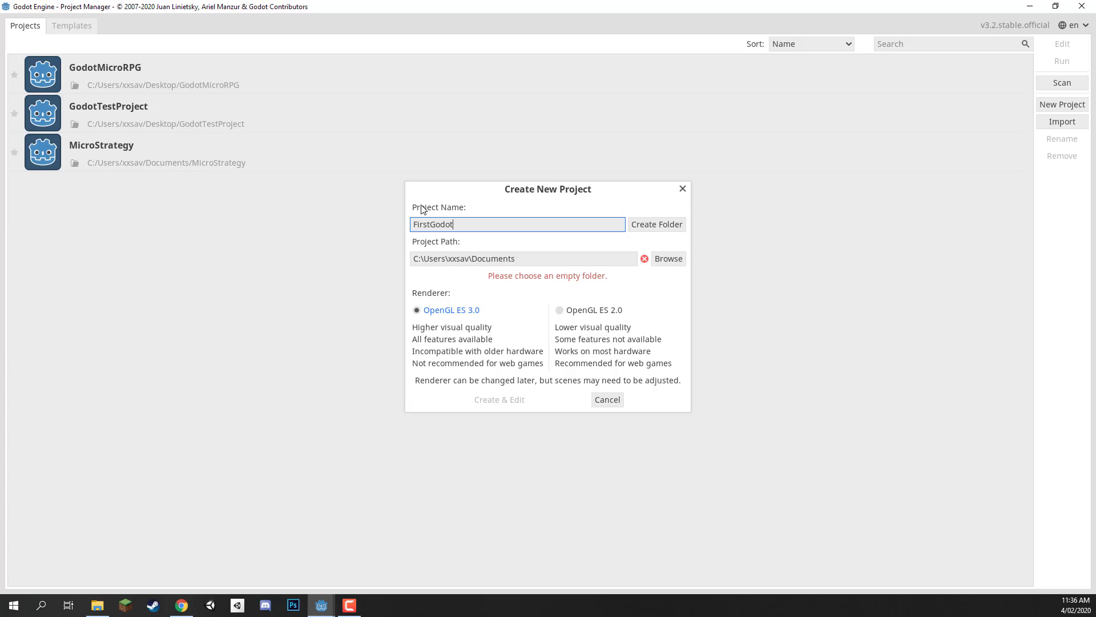
pyautogui.write('Project')
pyautogui.click(657, 225)
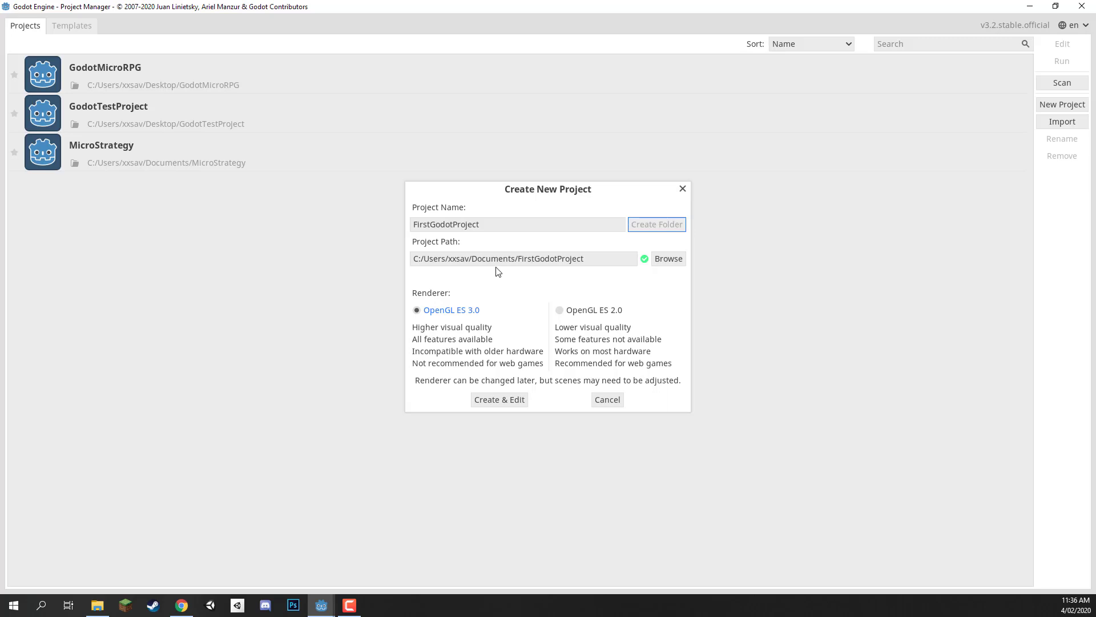
pyautogui.click(500, 399)
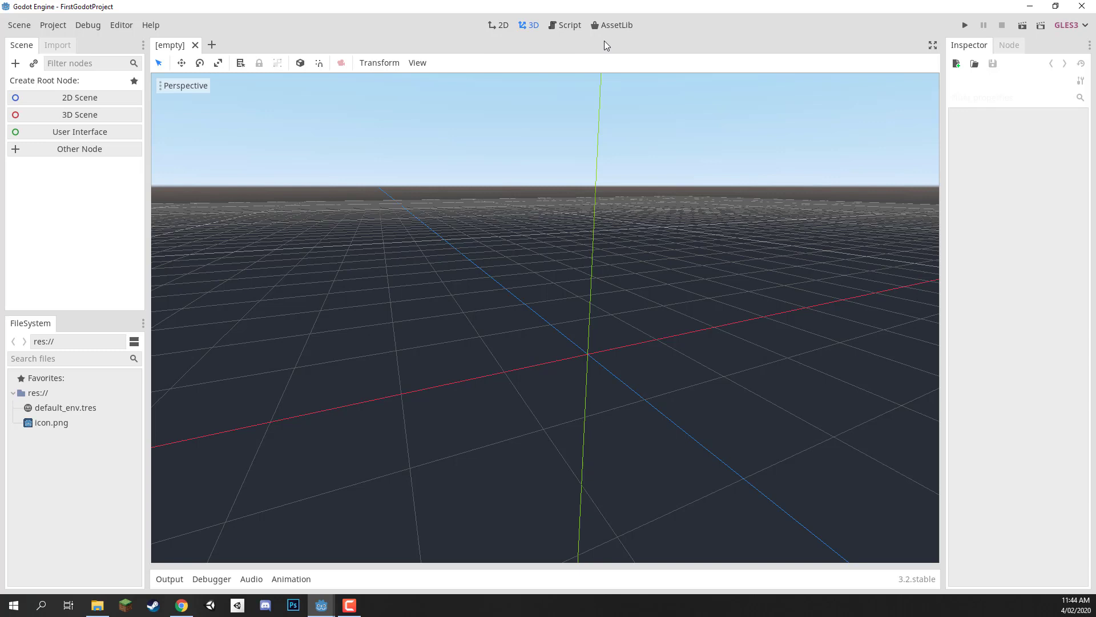
# - Switch to the 2D workspace and create a 2D scene root node
pyautogui.click(498, 25)
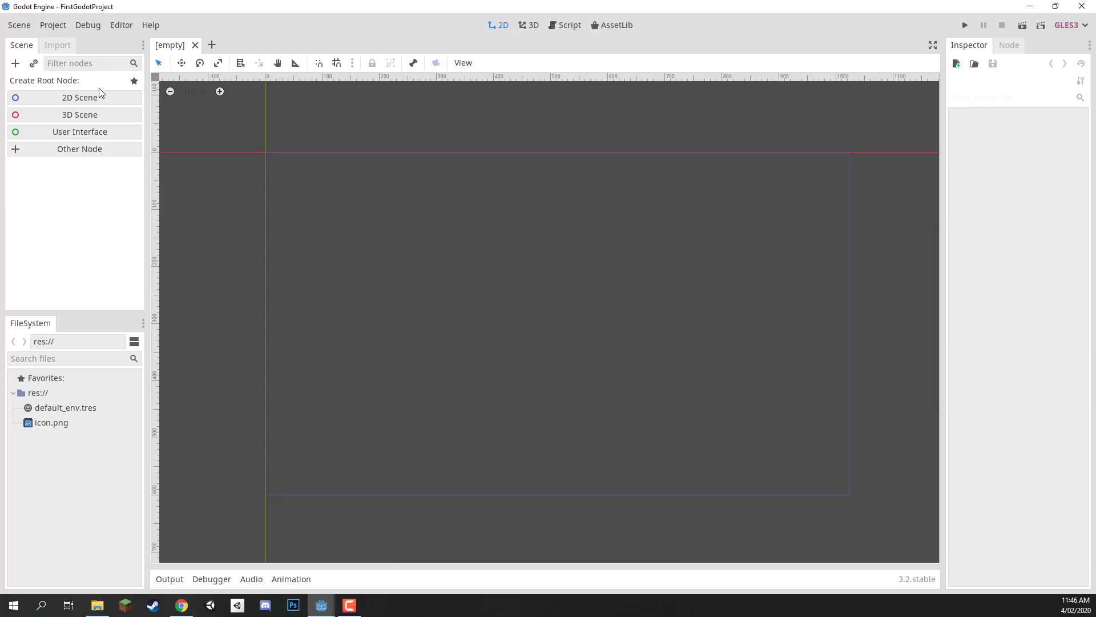
pyautogui.click(69, 99)
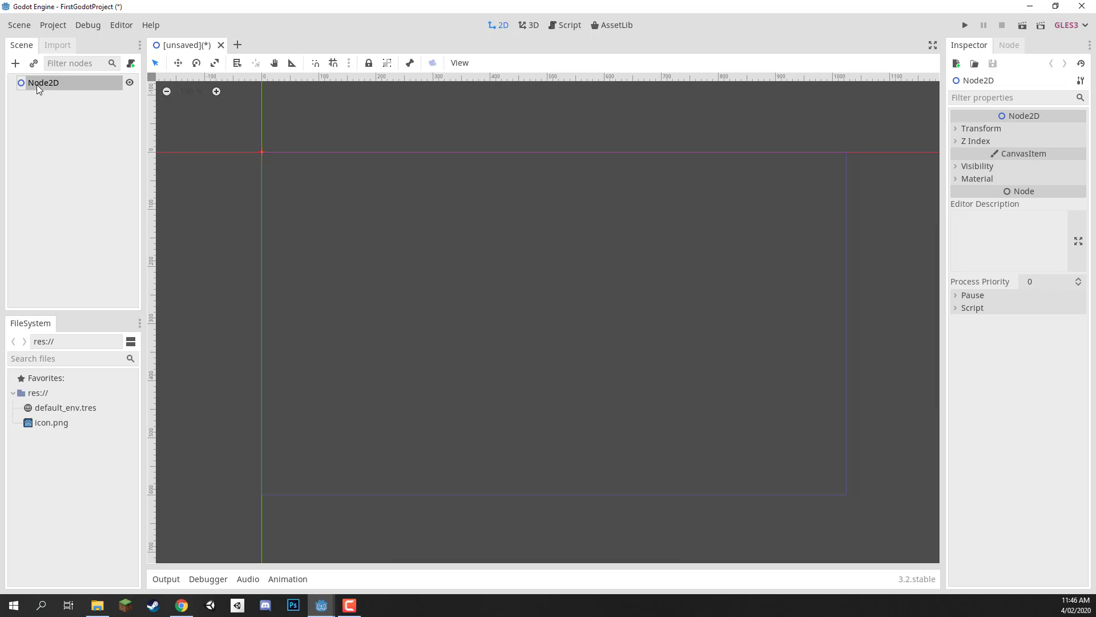
pyautogui.click(48, 100)
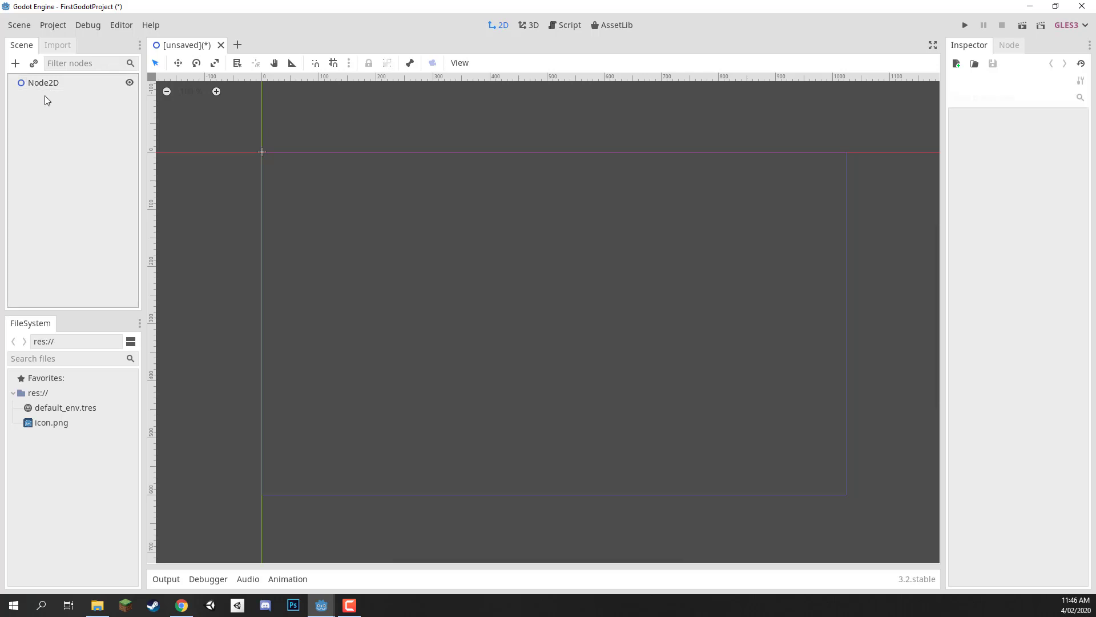
# - Rename the root Node2D as MainScene
pyautogui.click(38, 84)
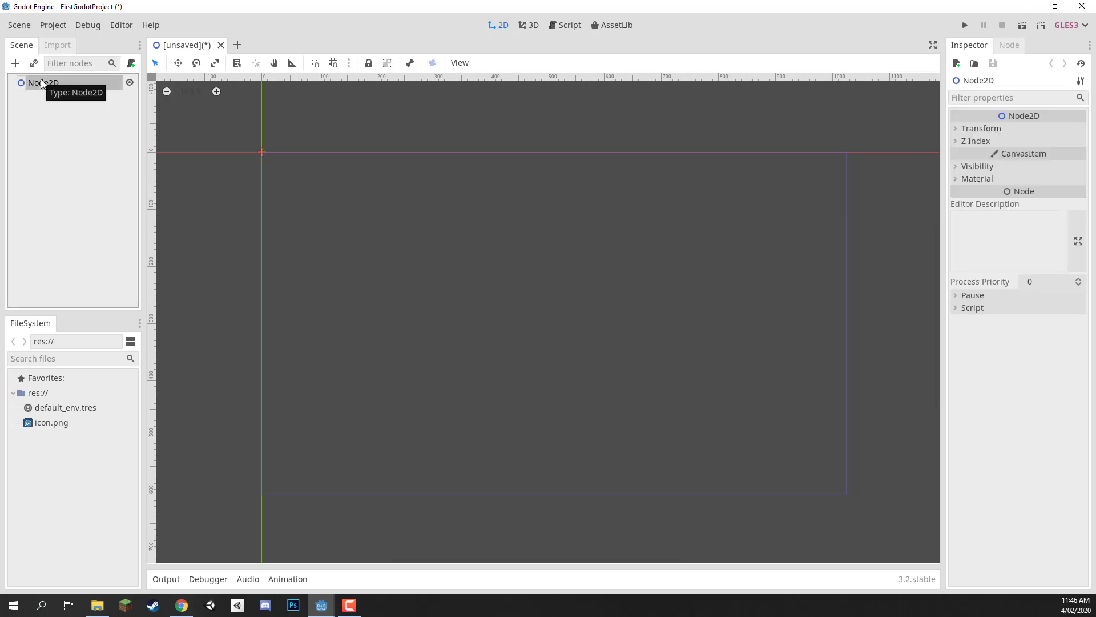
pyautogui.click(41, 83)
pyautogui.press('End')
pyautogui.hotkey('shift', 'Left')
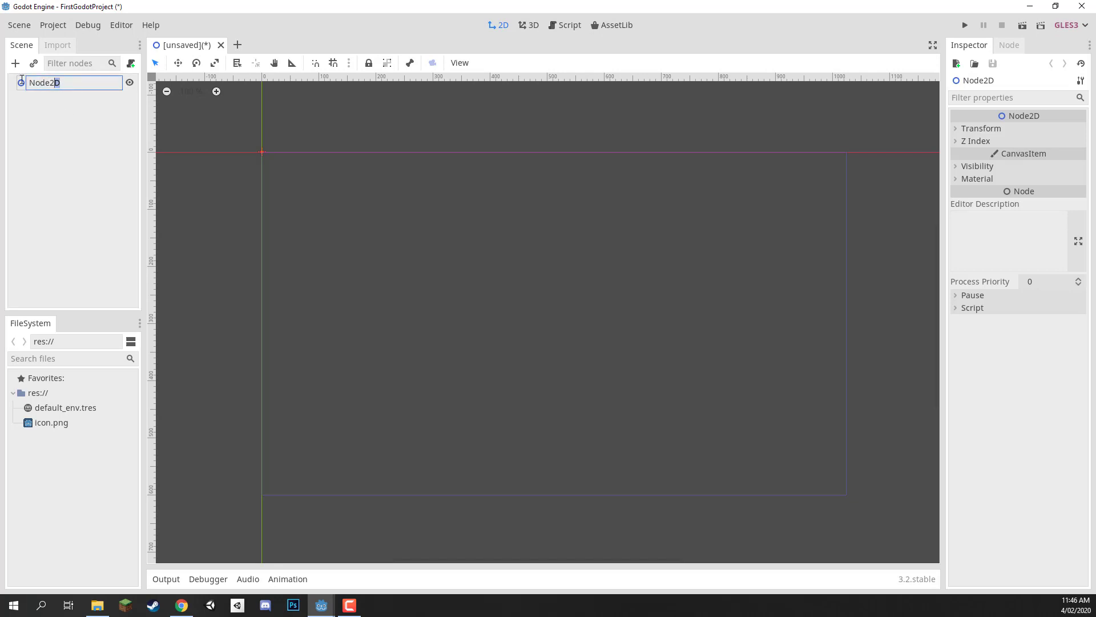
pyautogui.write('MainScene')
pyautogui.press('Return')
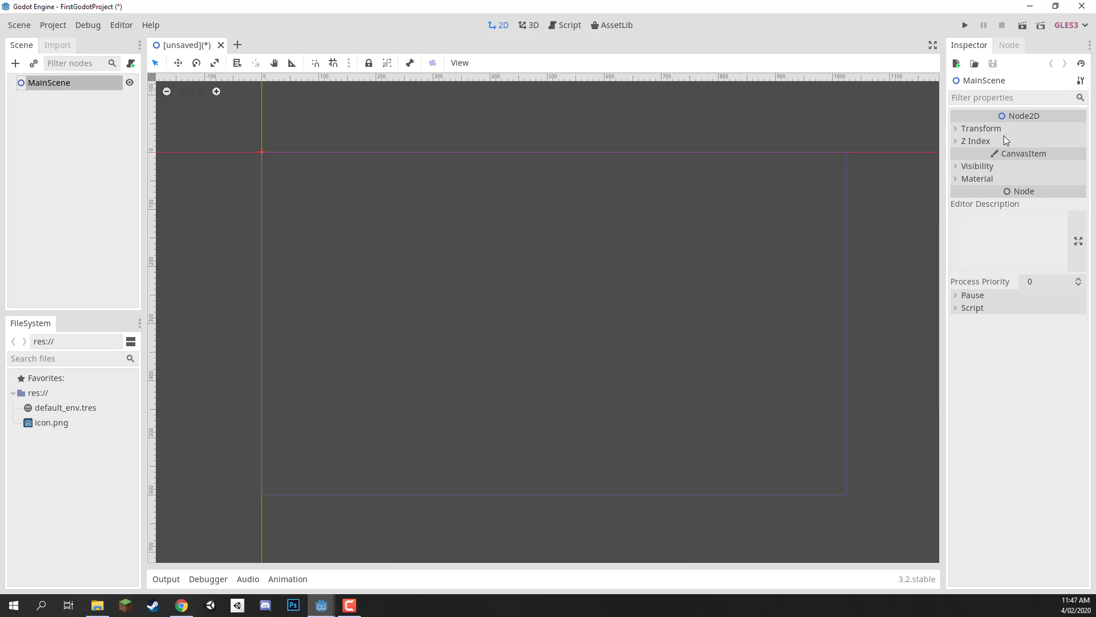
# - Inspect the MainScene node's Transform and Visibility properties, switching Visible off and back on
pyautogui.click(971, 129)
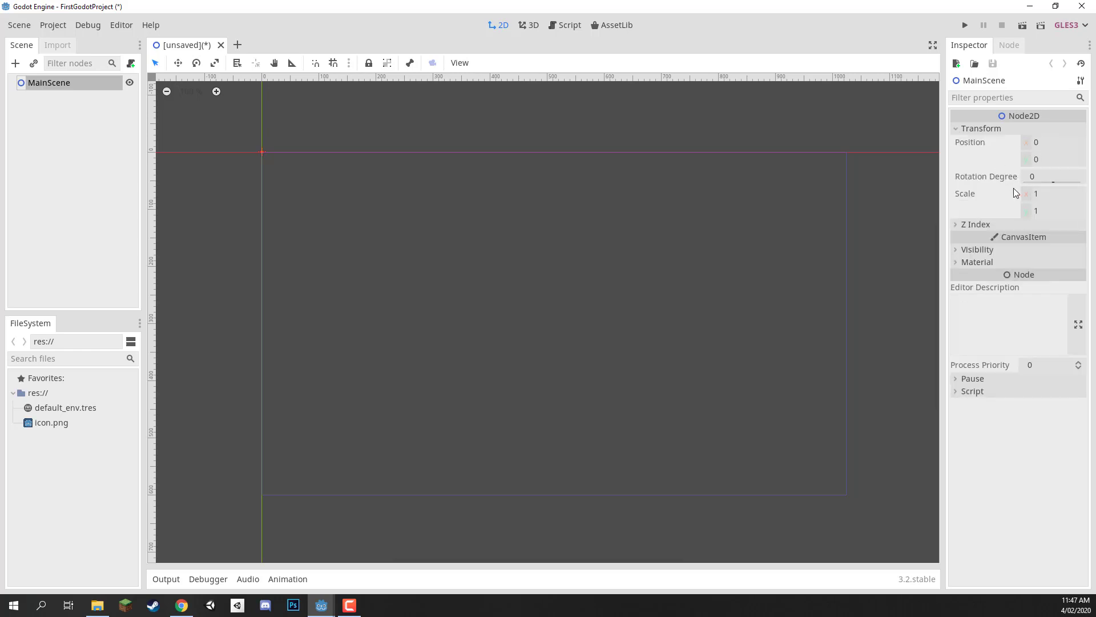
pyautogui.click(977, 130)
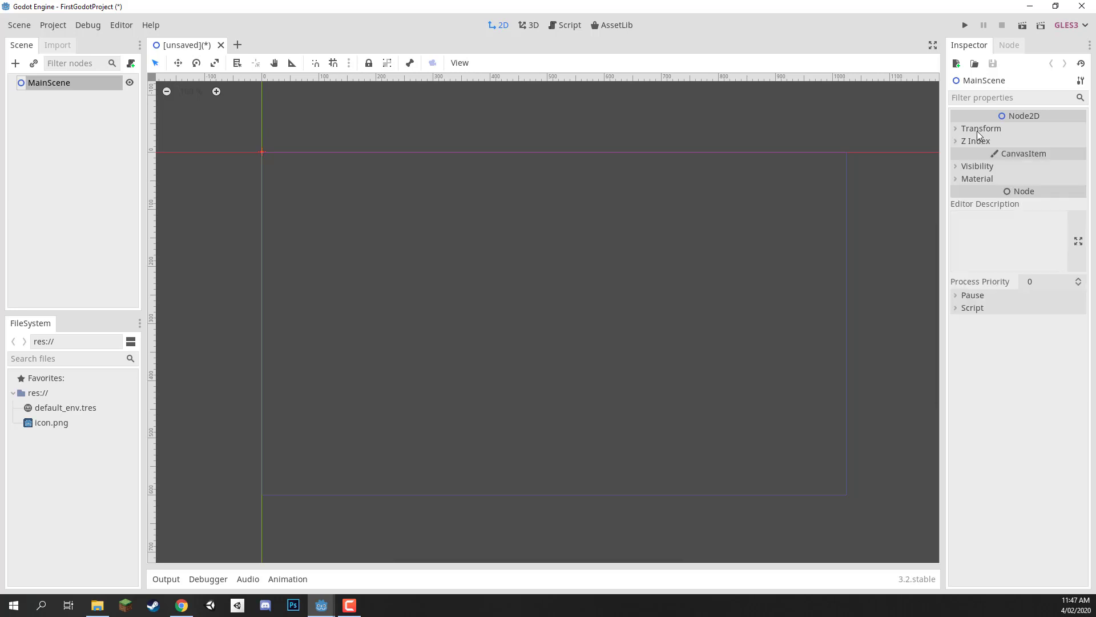
pyautogui.click(989, 167)
pyautogui.click(1027, 181)
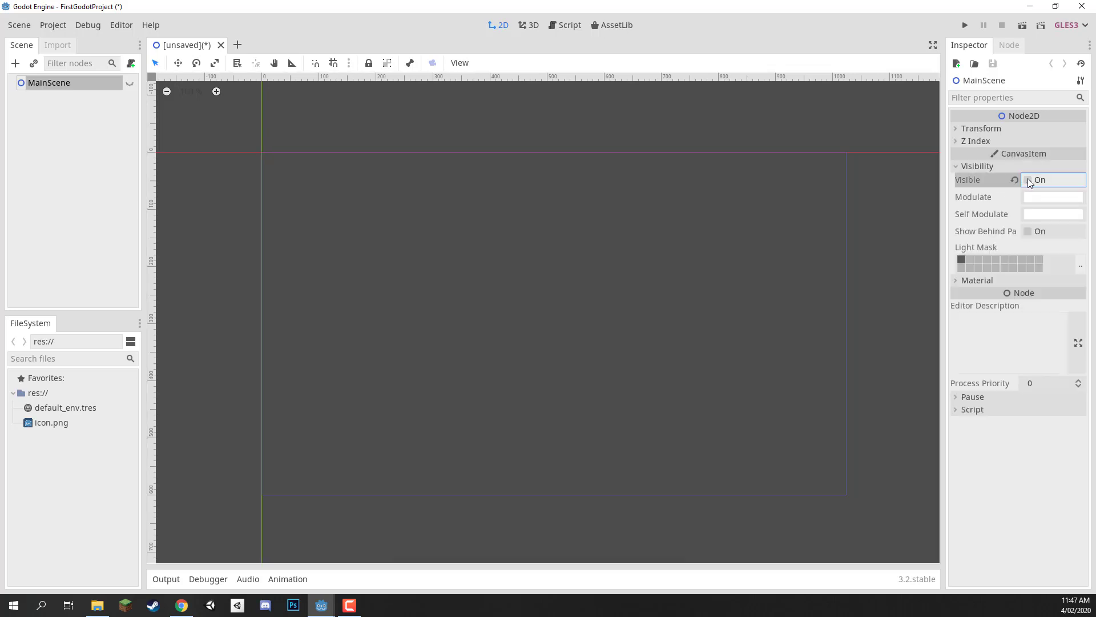
pyautogui.click(1027, 179)
pyautogui.click(977, 166)
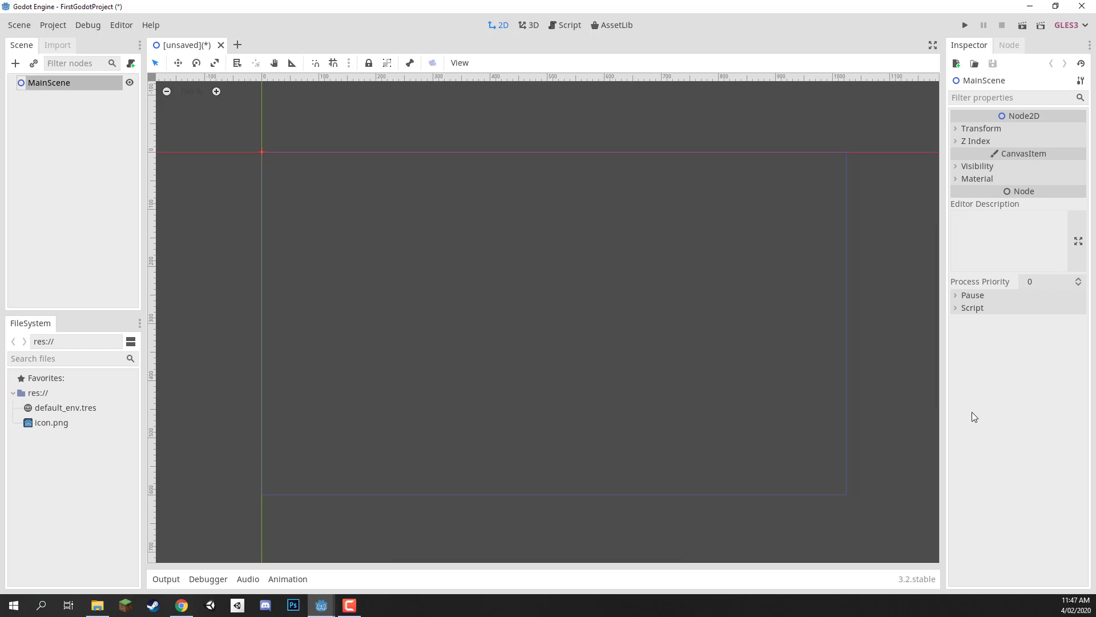
# - Save the scene as MainScene.tscn in the project's root folder
pyautogui.click(39, 104)
pyautogui.click(48, 85)
pyautogui.hotkey('ctrl', 's')
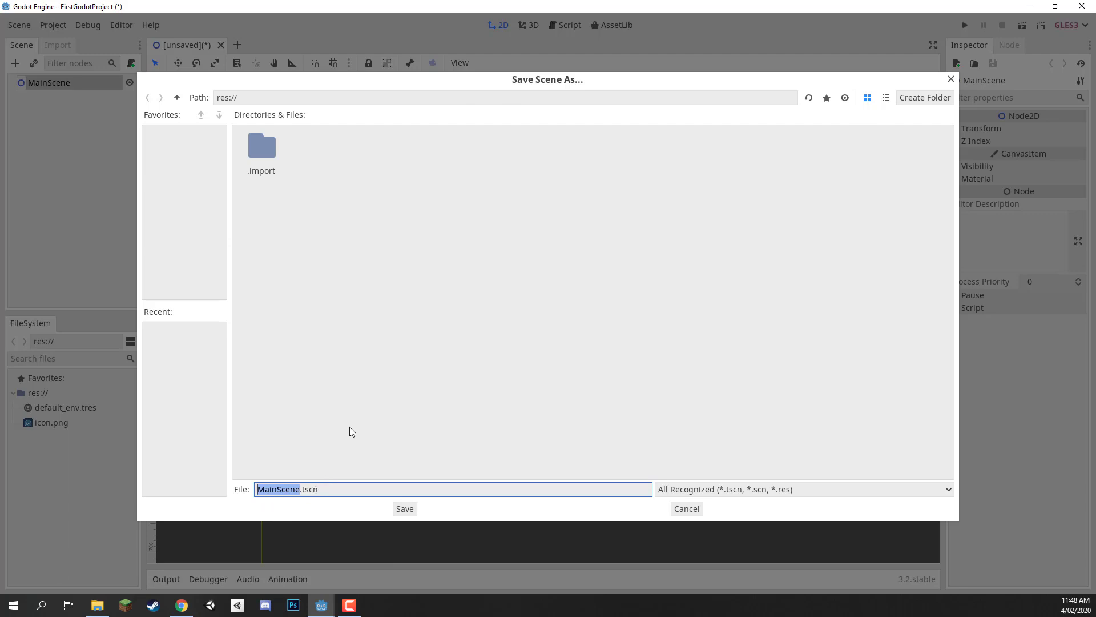
pyautogui.press('Return')
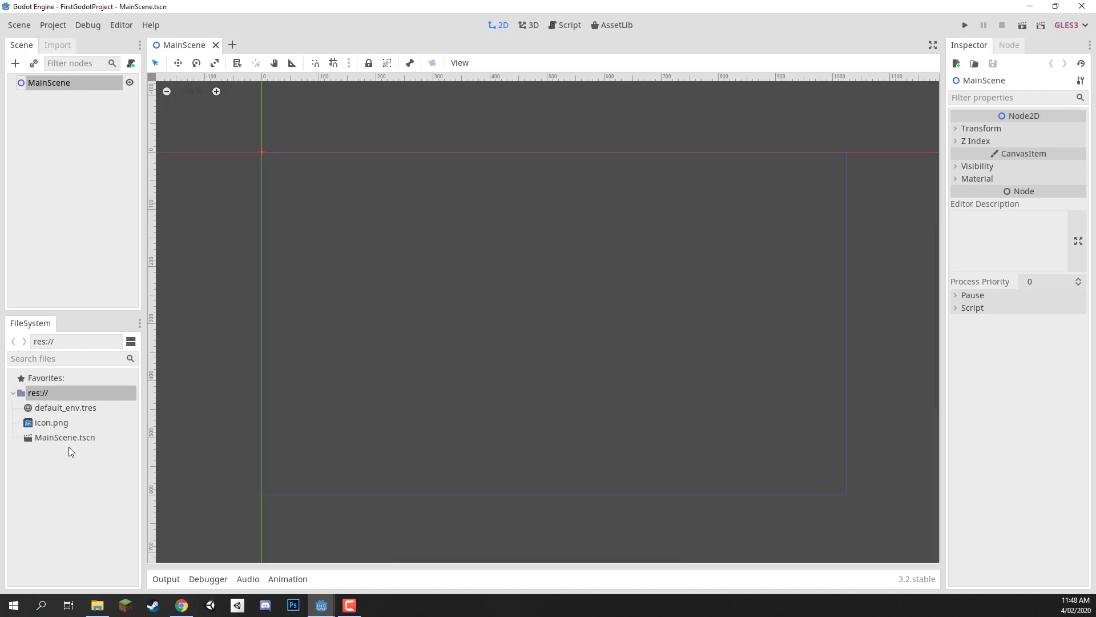
pyautogui.click(47, 437)
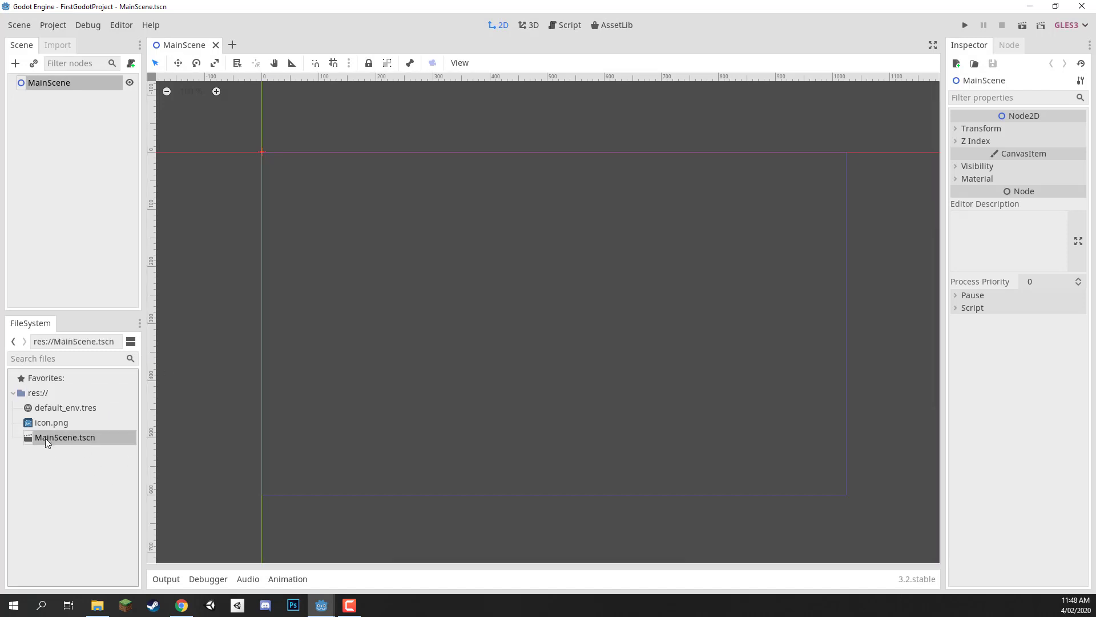
pyautogui.click(33, 472)
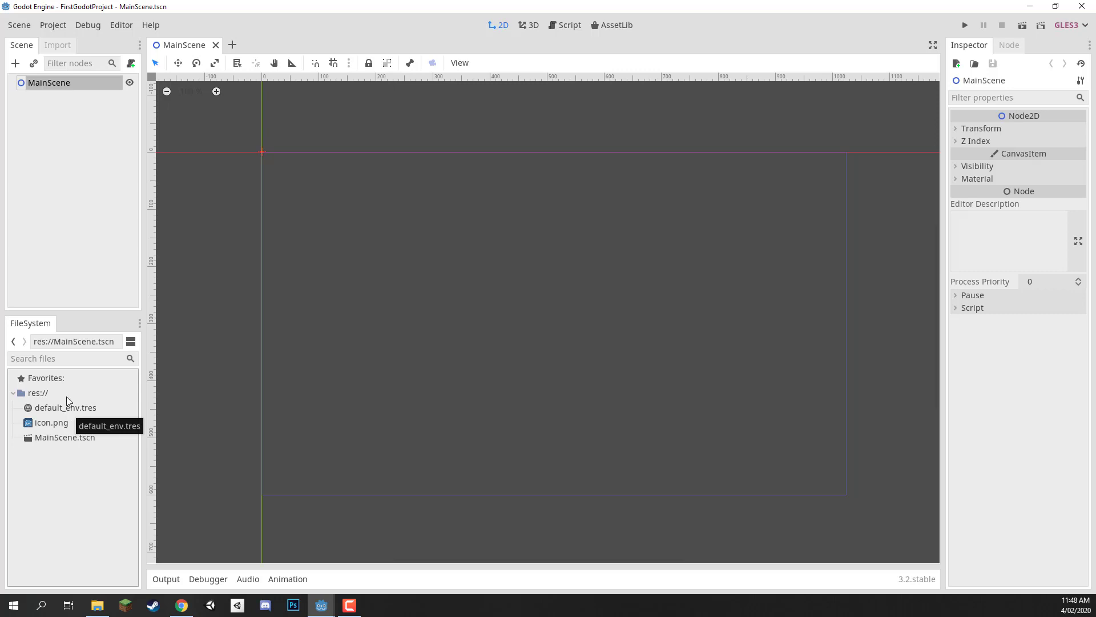
# - Look at the 3D and Script workspaces and return to the 2D workspace
pyautogui.click(561, 245)
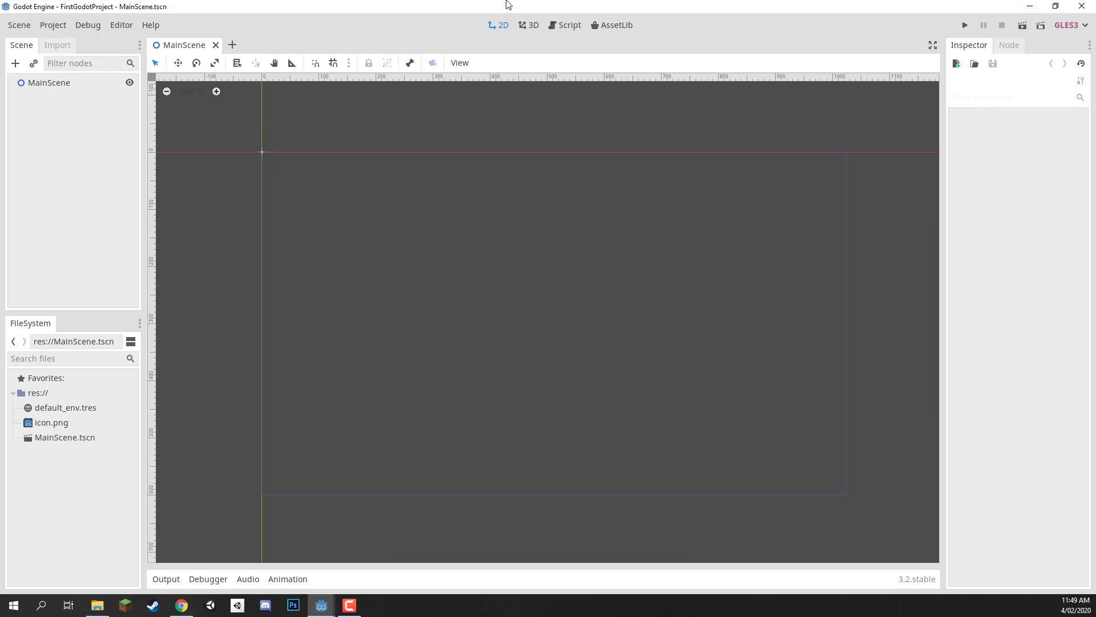
pyautogui.click(525, 25)
pyautogui.click(504, 25)
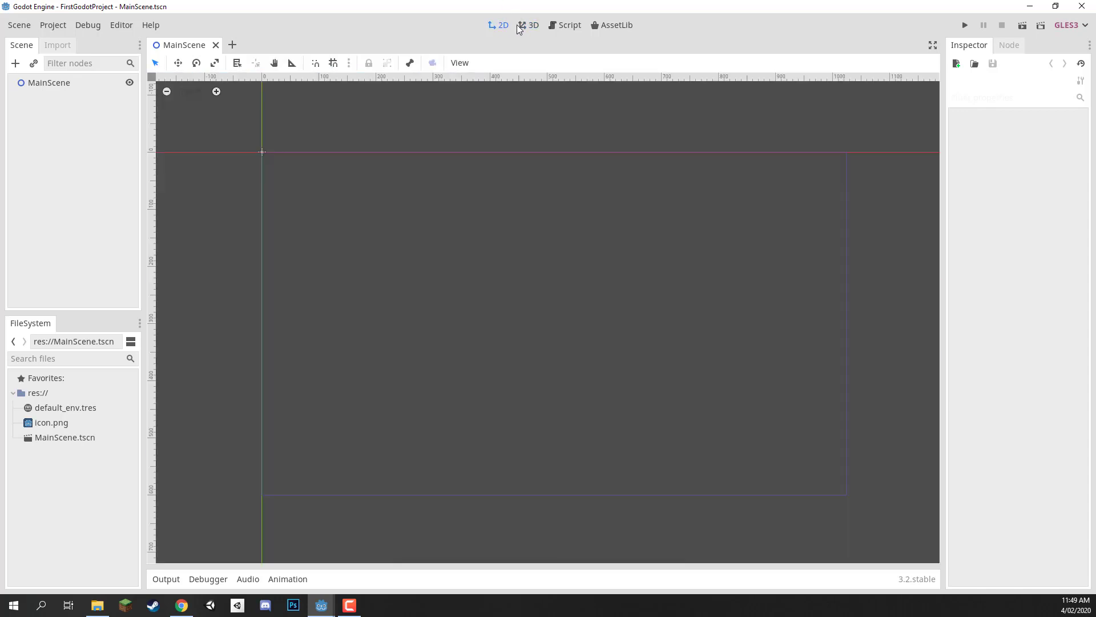
pyautogui.click(521, 26)
pyautogui.click(501, 25)
pyautogui.click(562, 26)
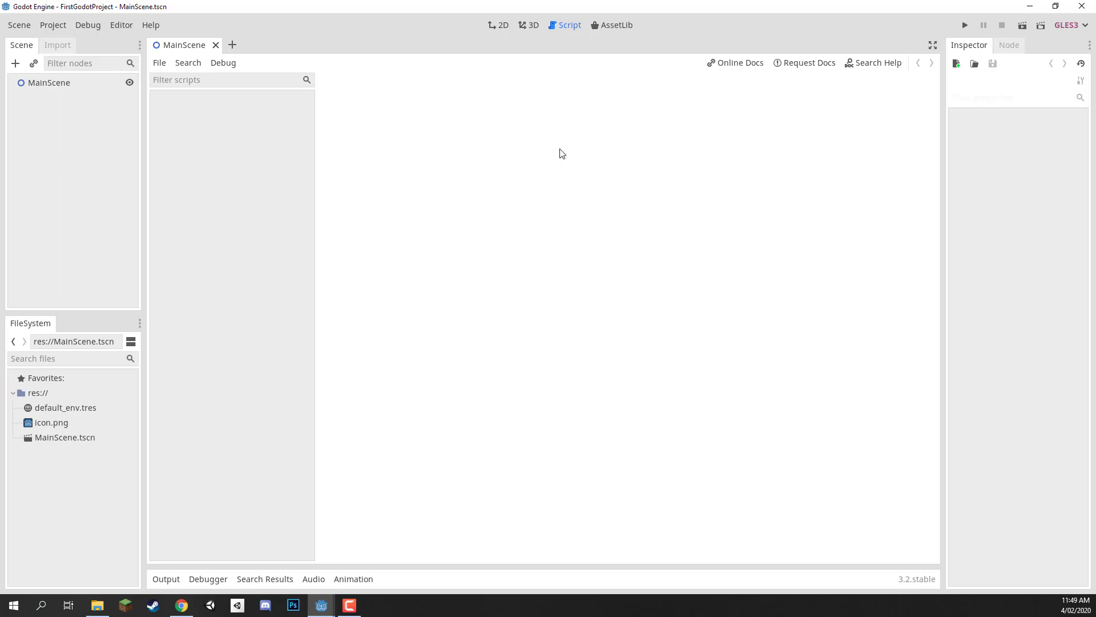
pyautogui.click(497, 27)
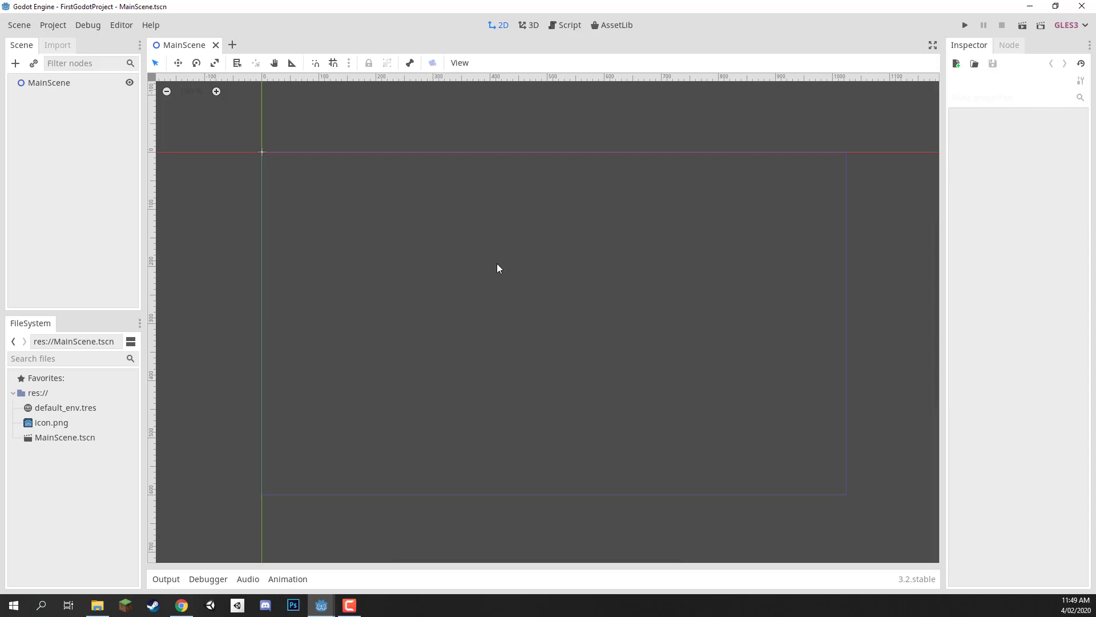
pyautogui.hscroll(5, 499, 268)
pyautogui.scroll(-5, 402, 296)
pyautogui.hscroll(2, 487, 251)
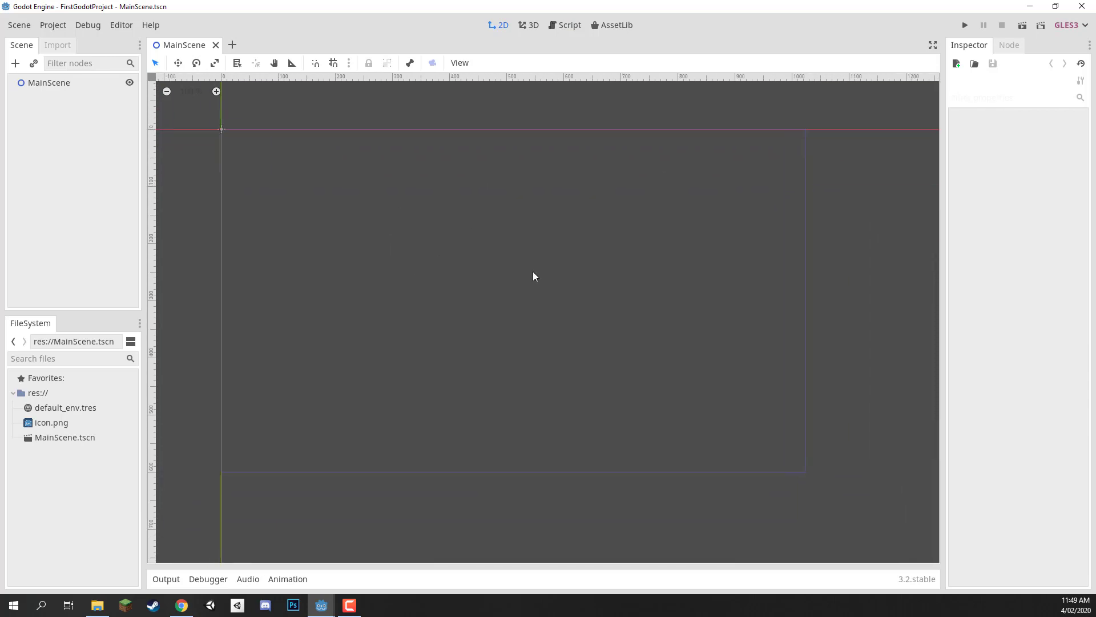
pyautogui.scroll(2, 533, 276)
pyautogui.scroll(-2, 671, 388)
pyautogui.hscroll(2, 662, 380)
pyautogui.scroll(1, 656, 375)
pyautogui.hscroll(-1, 653, 422)
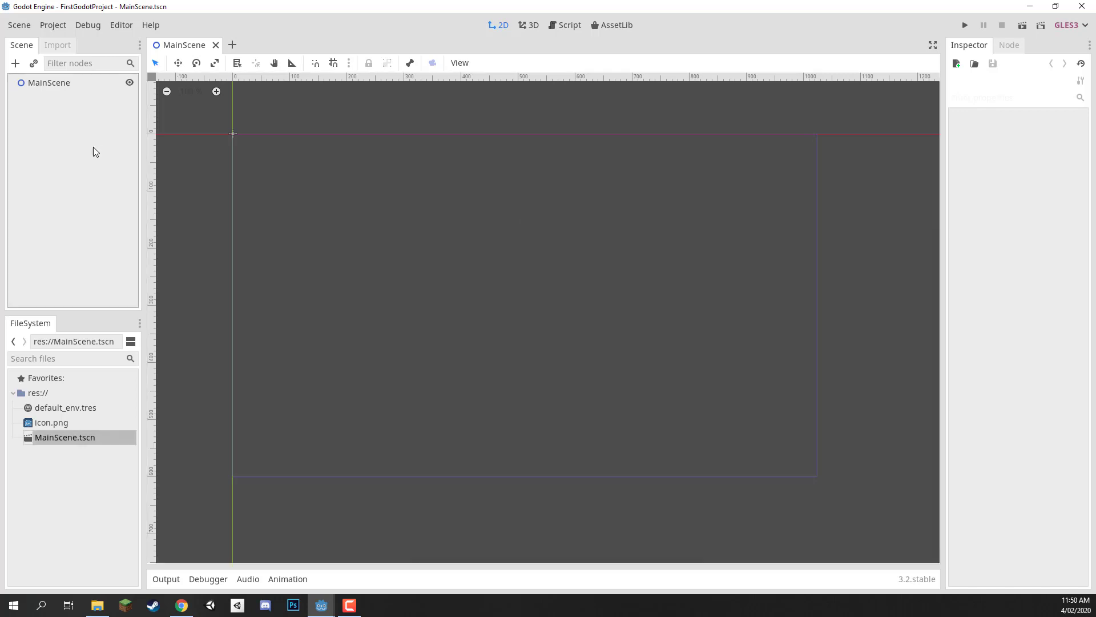
pyautogui.click(47, 83)
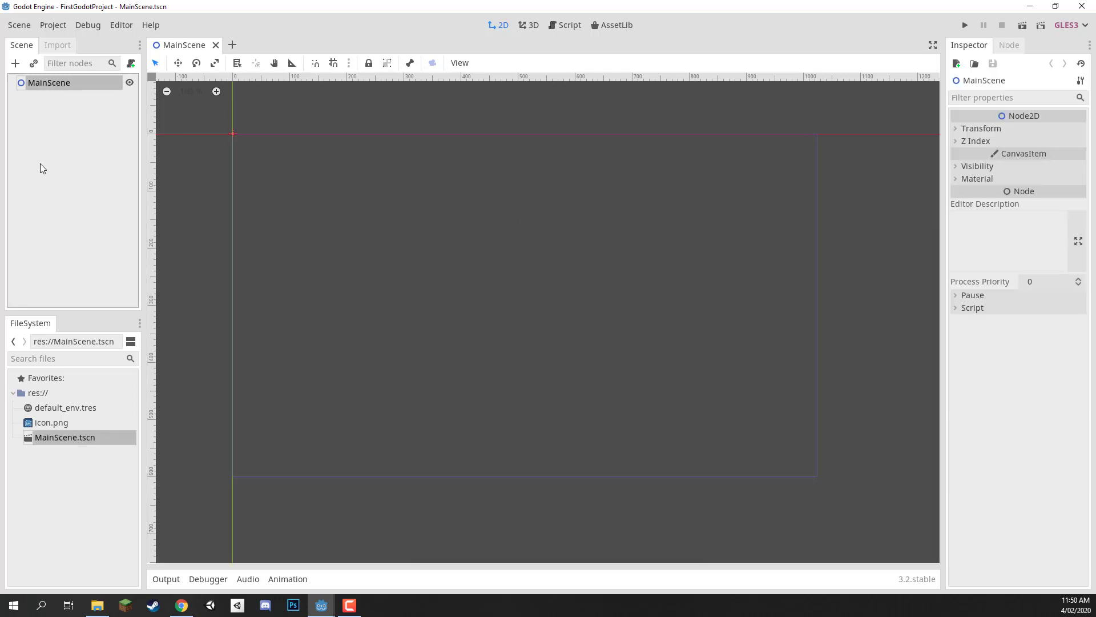
pyautogui.click(56, 442)
pyautogui.click(49, 461)
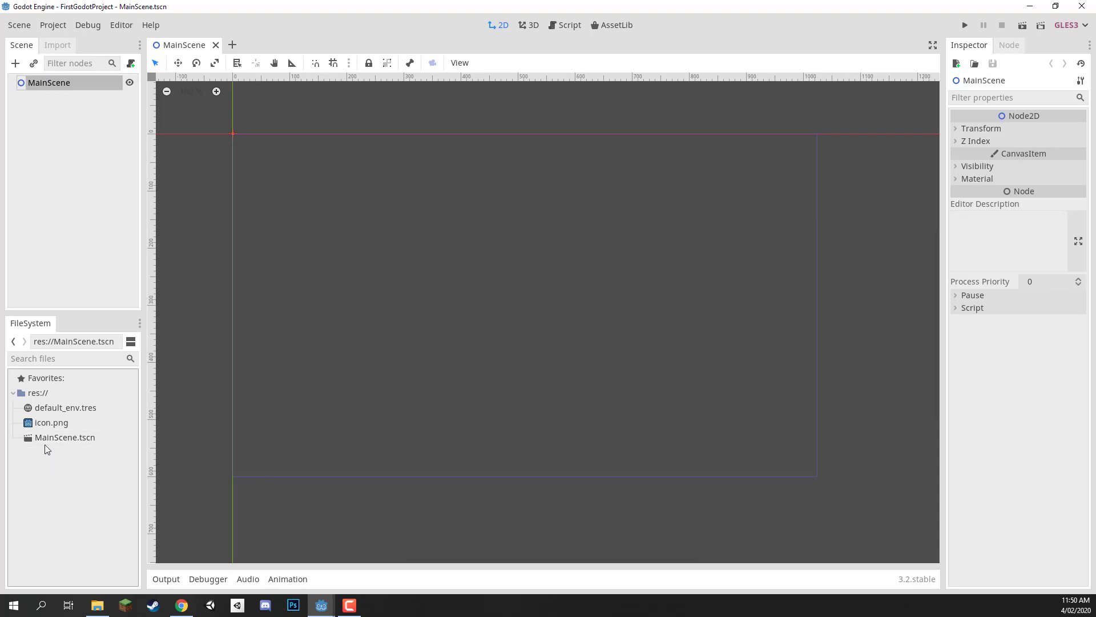
pyautogui.click(44, 440)
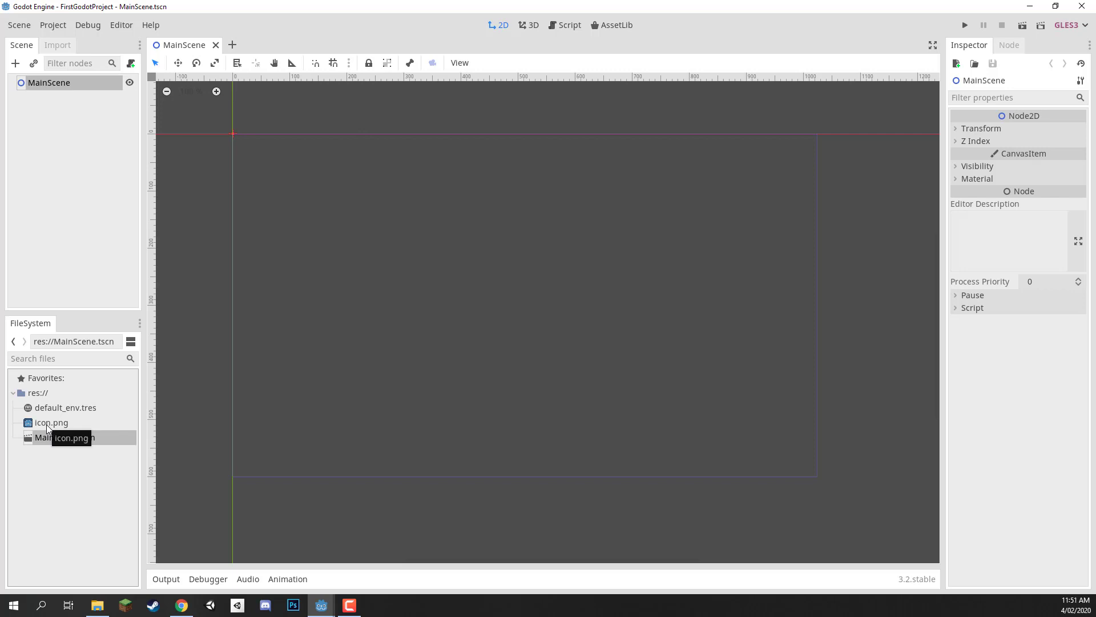
pyautogui.click(25, 468)
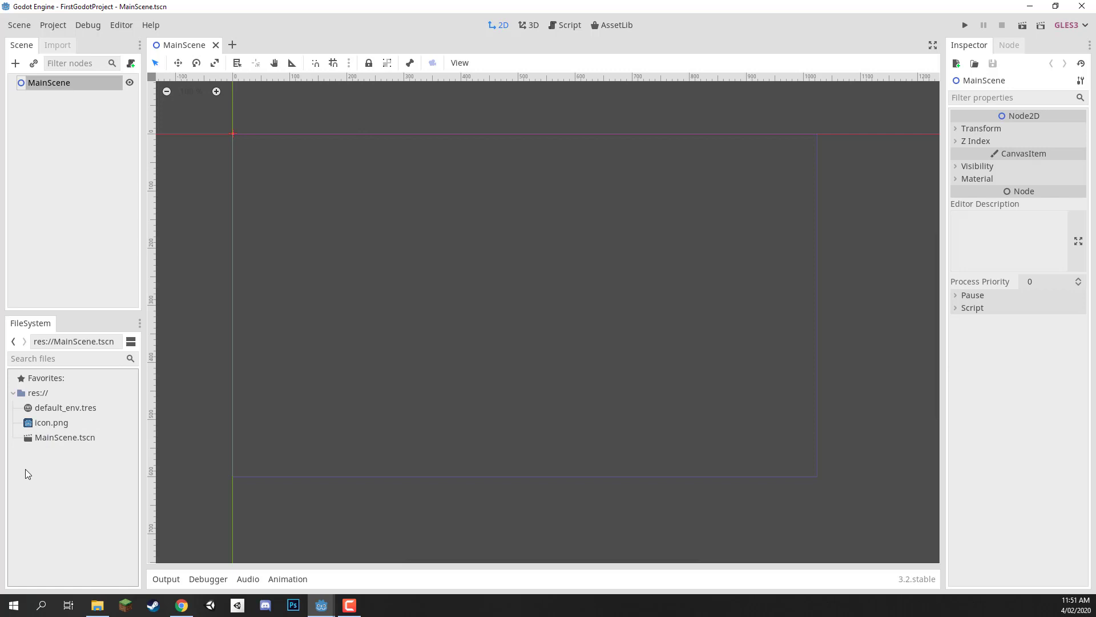